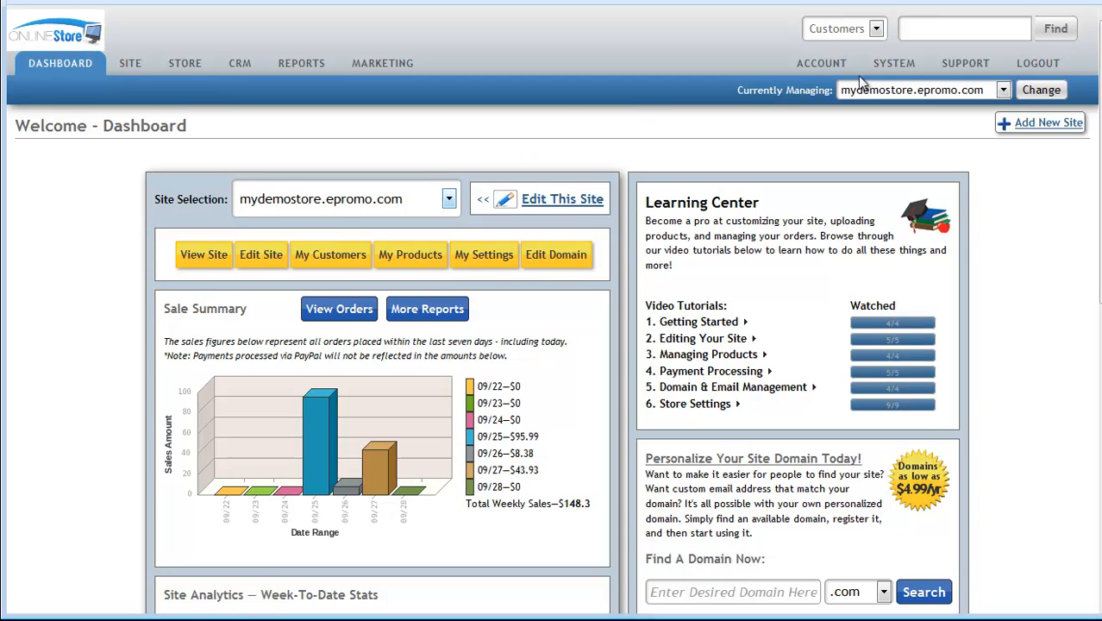
- Go to the SYSTEM area and open the User Accounts list of system users
click(893, 66)
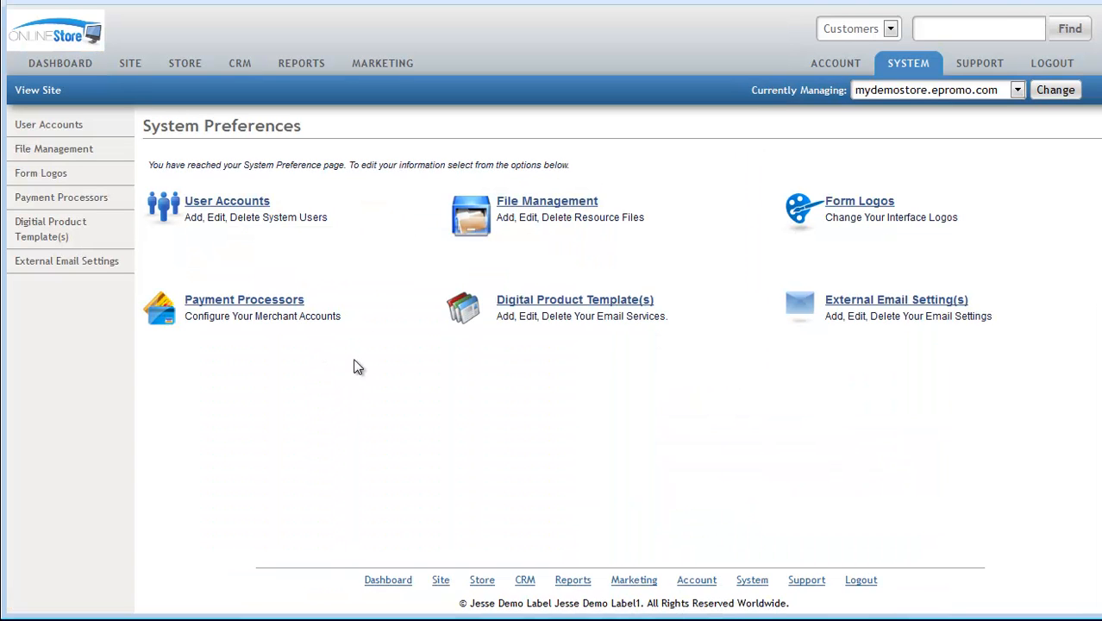
click(215, 204)
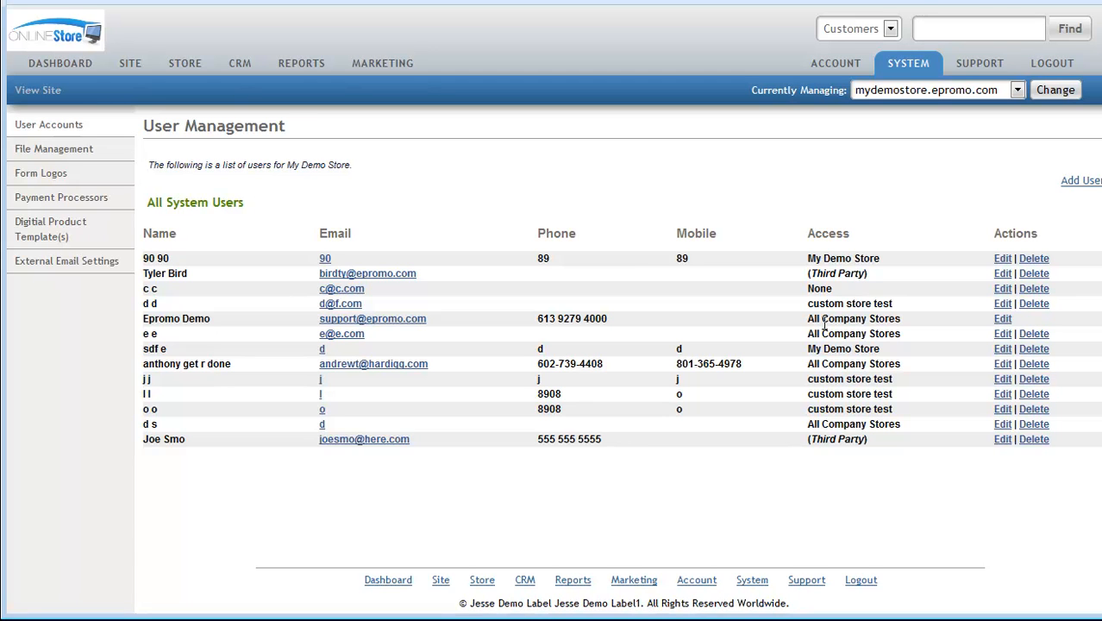
- Edit the Epromo Demo user, change its first name to 'Online', and begin retyping its e-mail address
click(1002, 319)
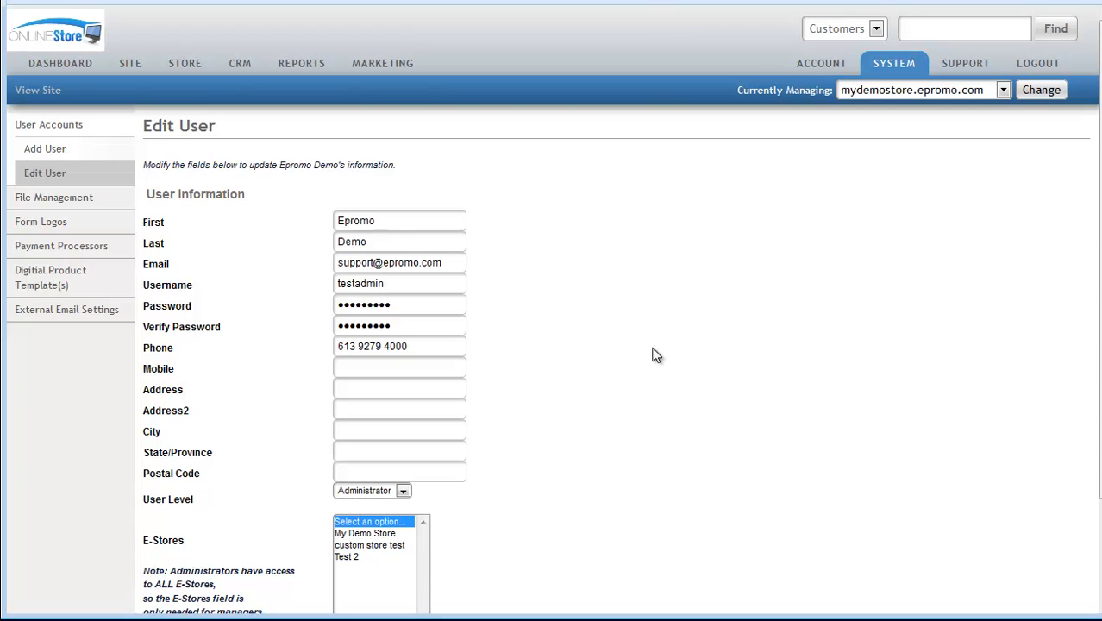
drag(396, 222, 310, 222)
text(Online)
key(Tab)
key(Tab)
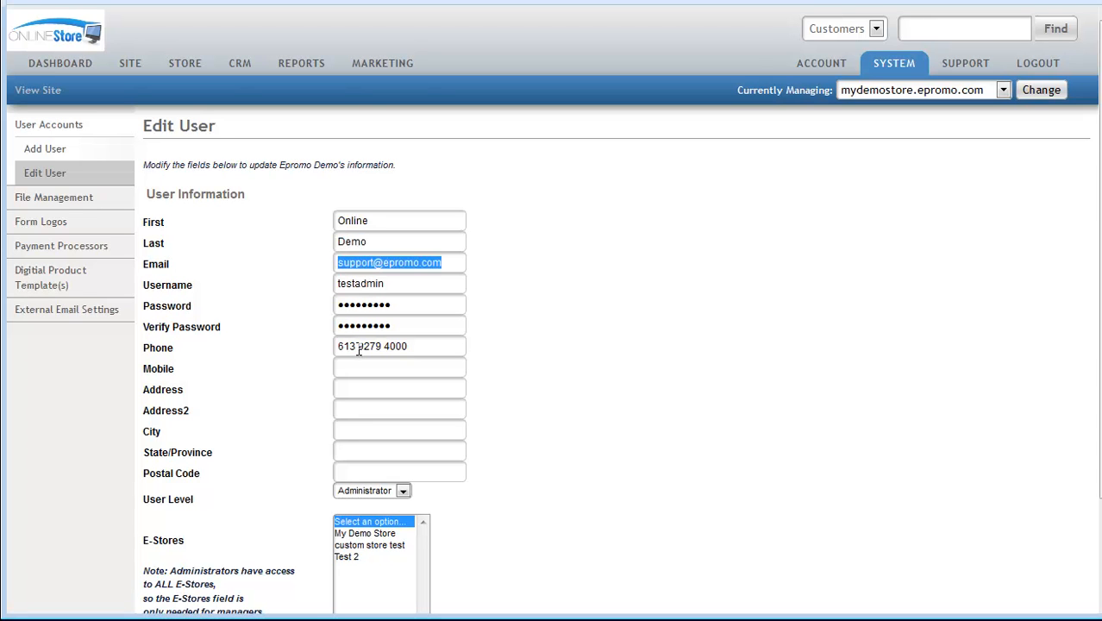
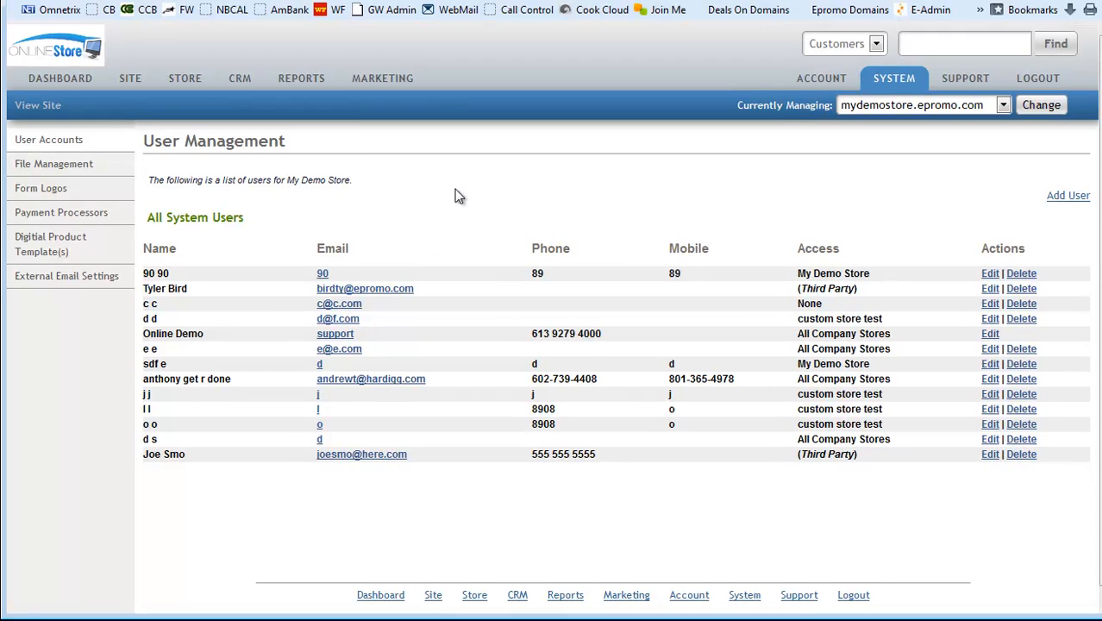
- Reopen the Online Demo user and complete its e-mail address with the domain
click(994, 335)
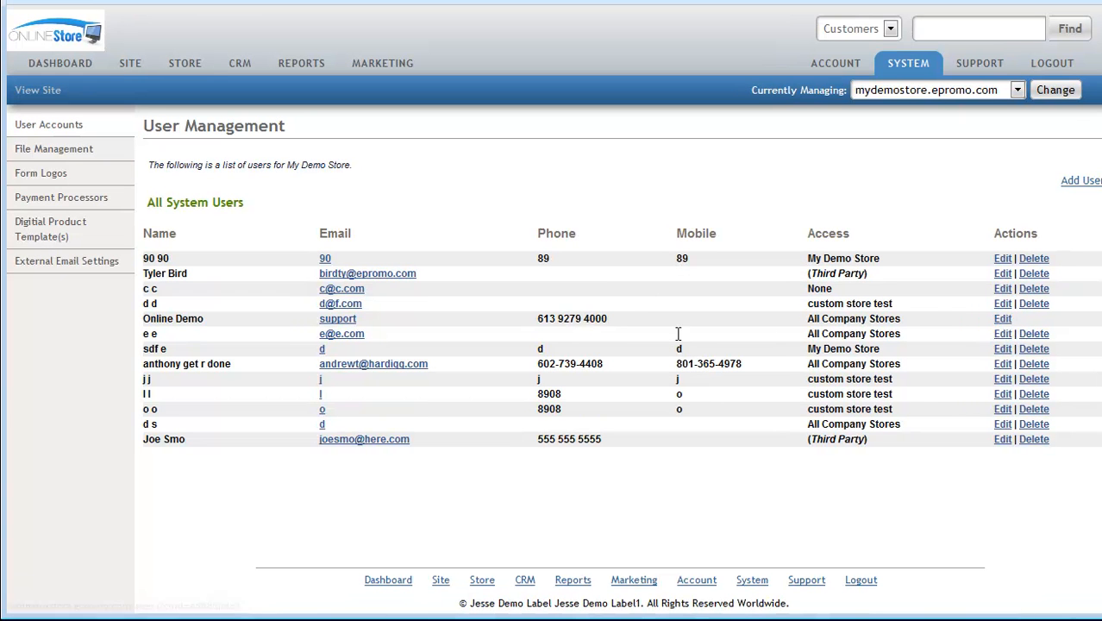
click(1002, 319)
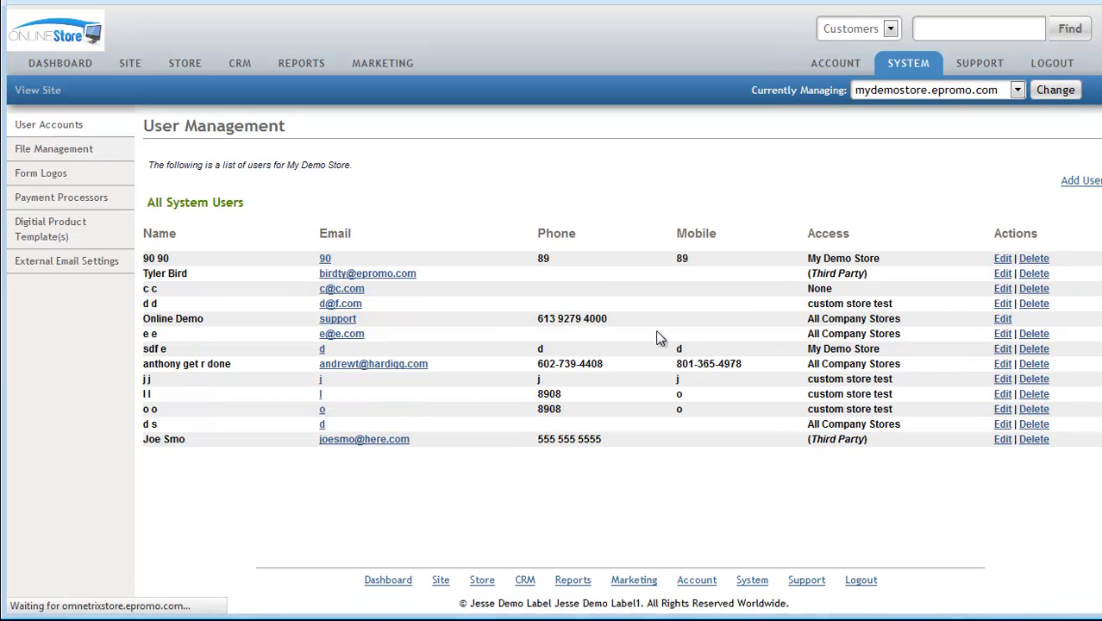
click(402, 264)
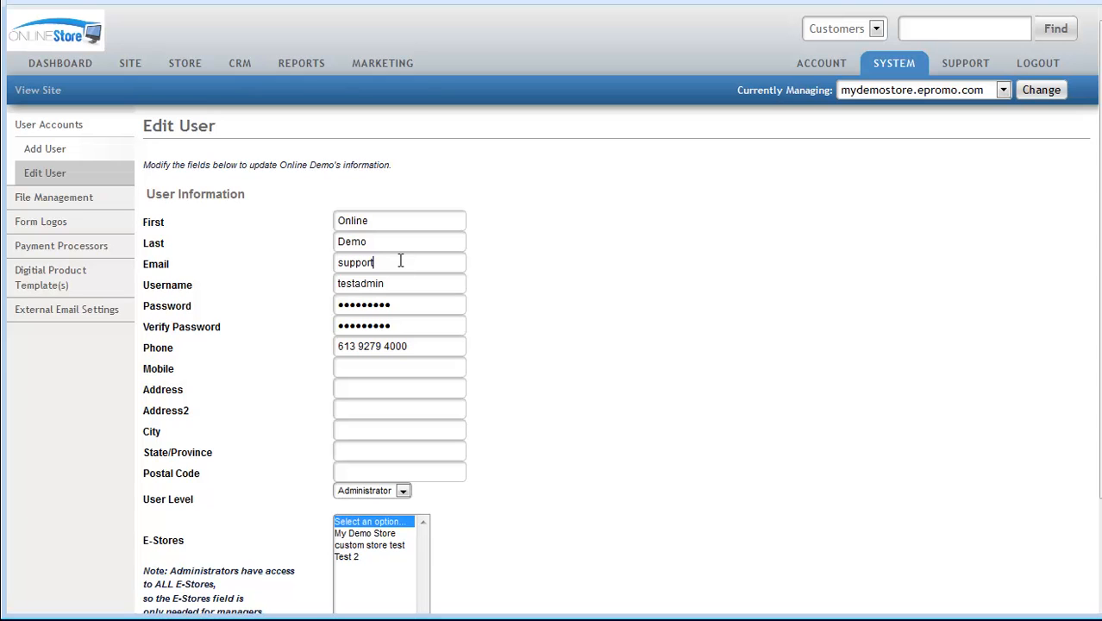
text(@online.com)
key(Tab)
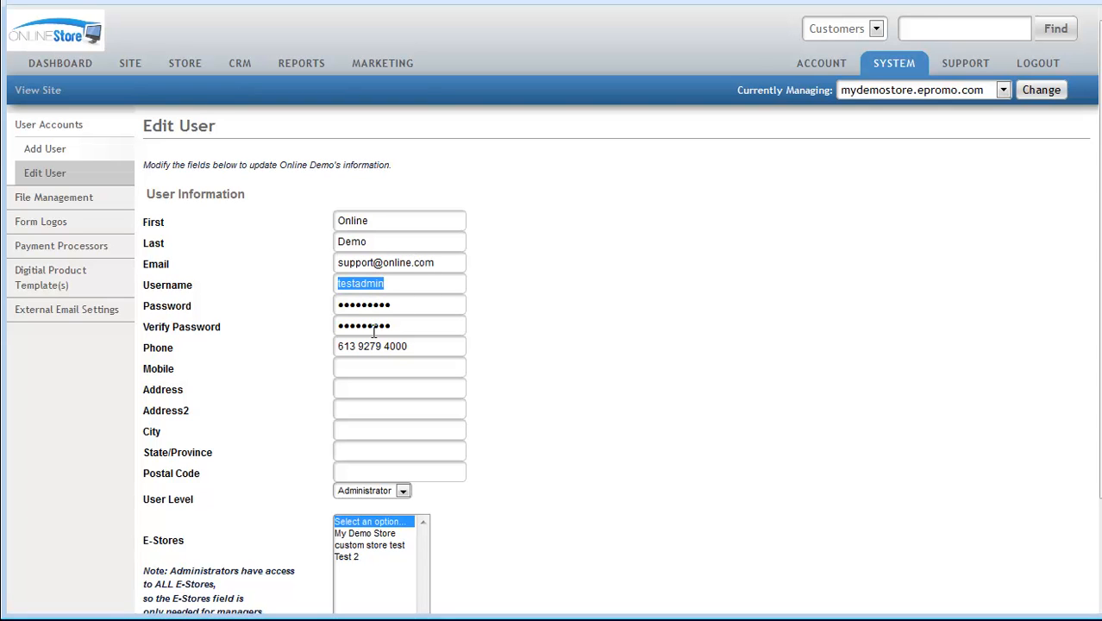
click(387, 285)
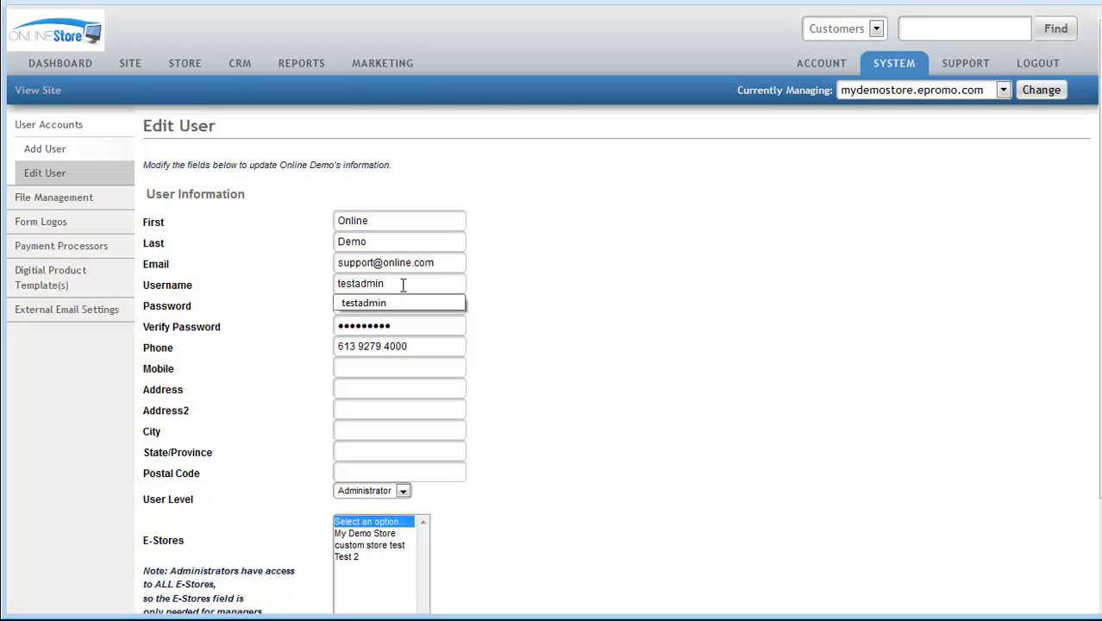
click(679, 322)
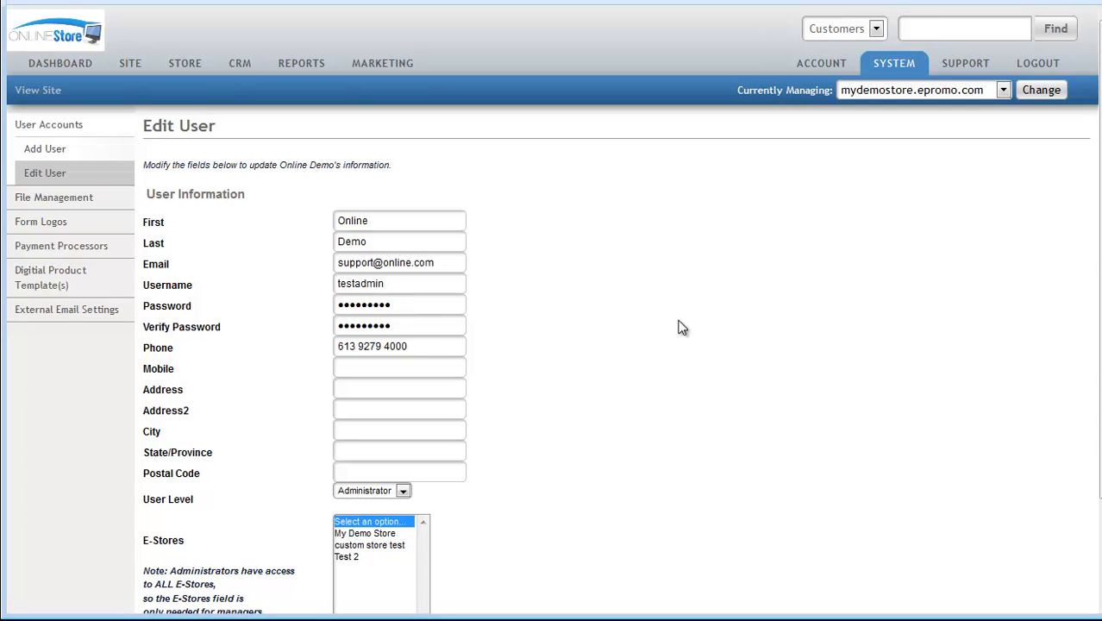
- Check the password fields, leaving the stored password unchanged
drag(408, 302, 336, 308)
drag(415, 329, 340, 332)
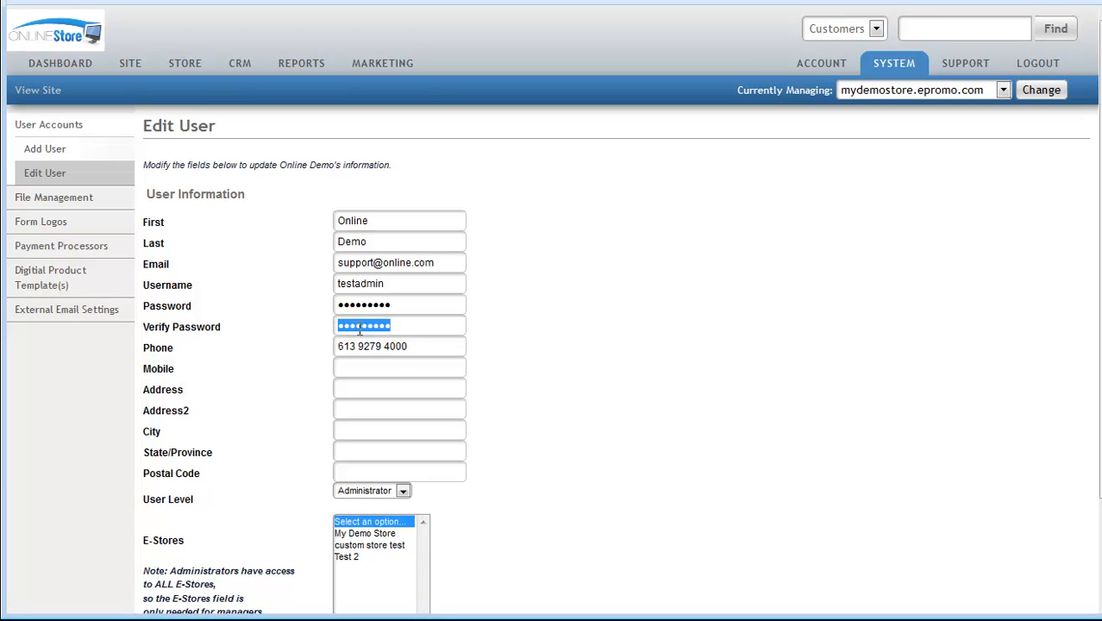
click(645, 328)
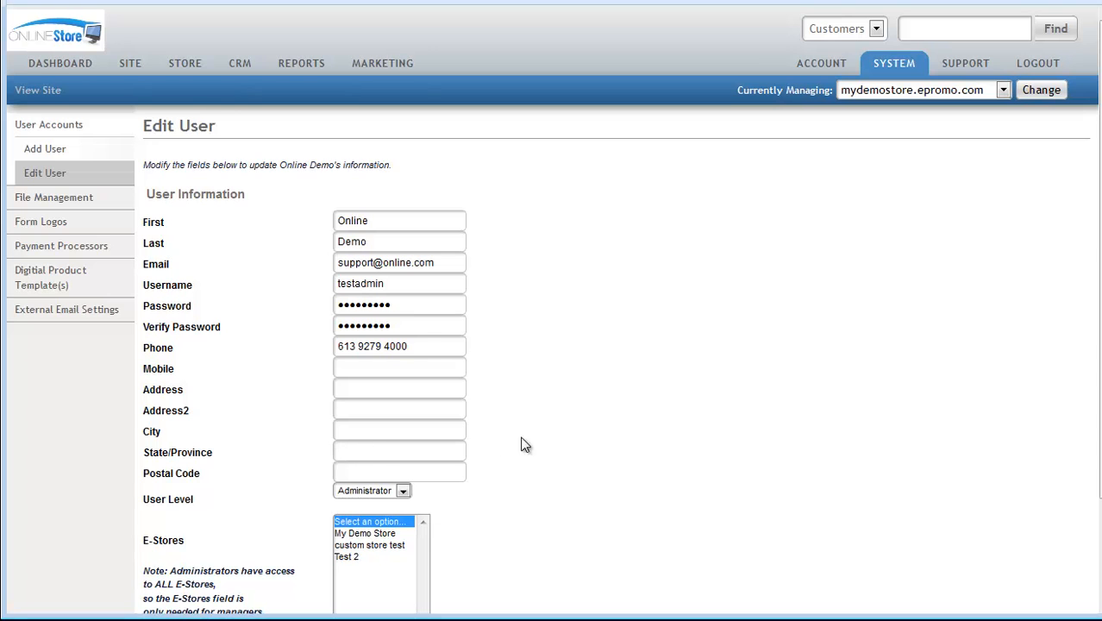
scroll(543, 444, down, 1)
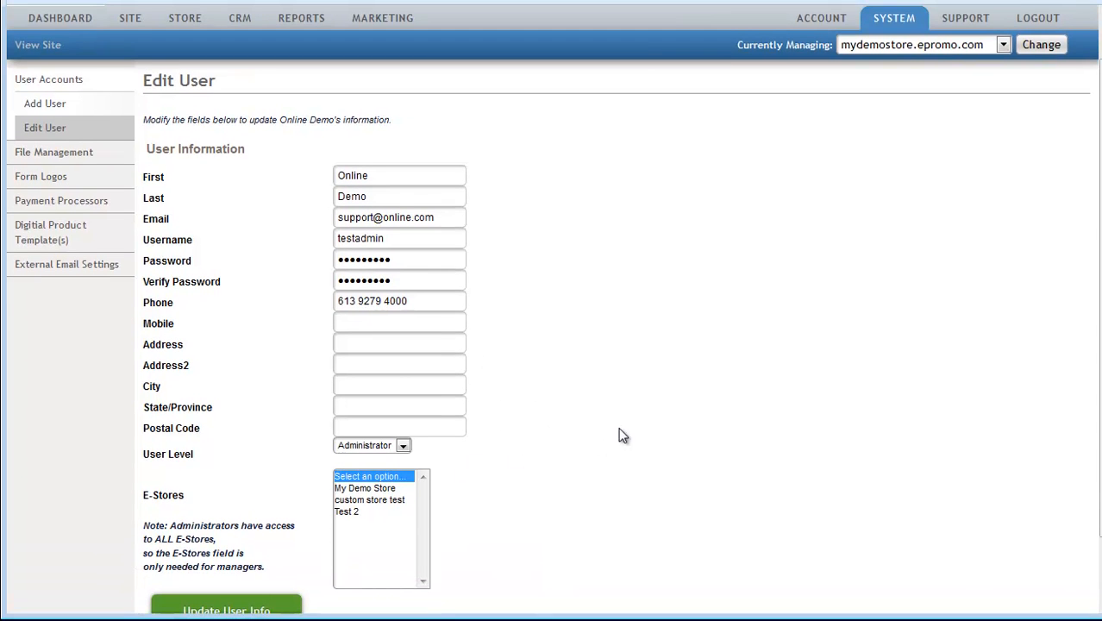
scroll(636, 433, down, 2)
- Keep the User Level as Administrator and save the updated user details
click(380, 373)
click(534, 394)
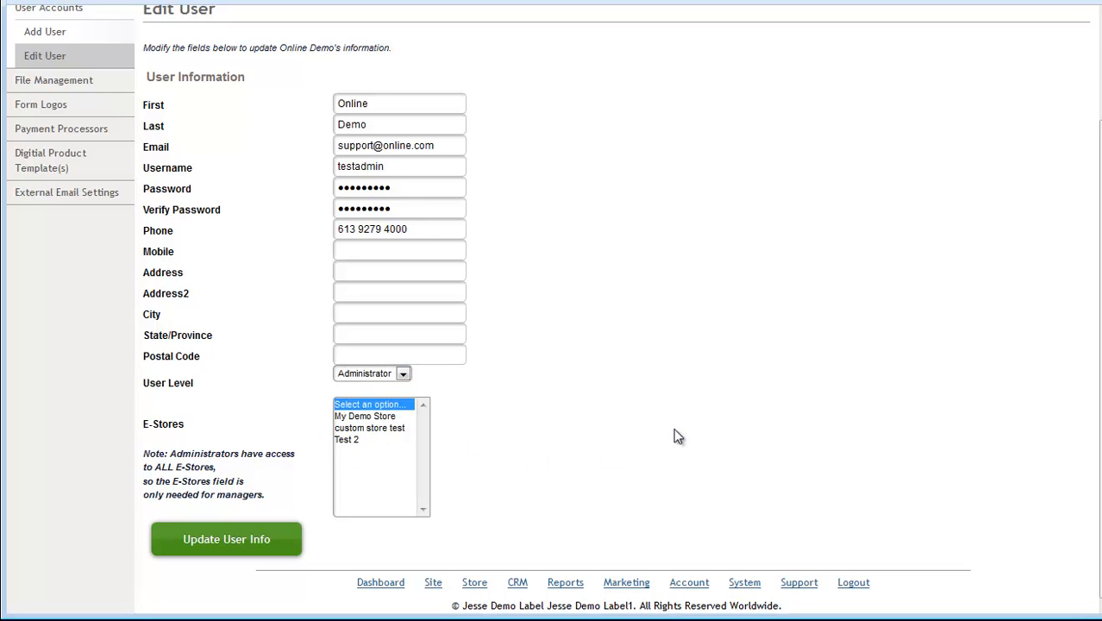
click(388, 373)
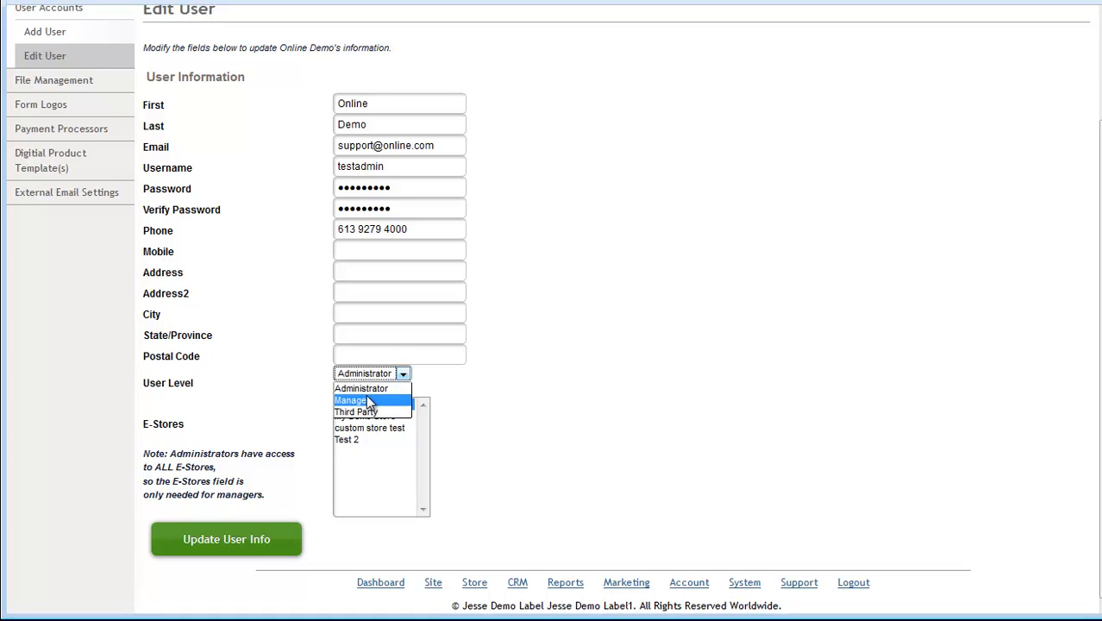
click(368, 396)
drag(358, 418, 357, 423)
click(365, 404)
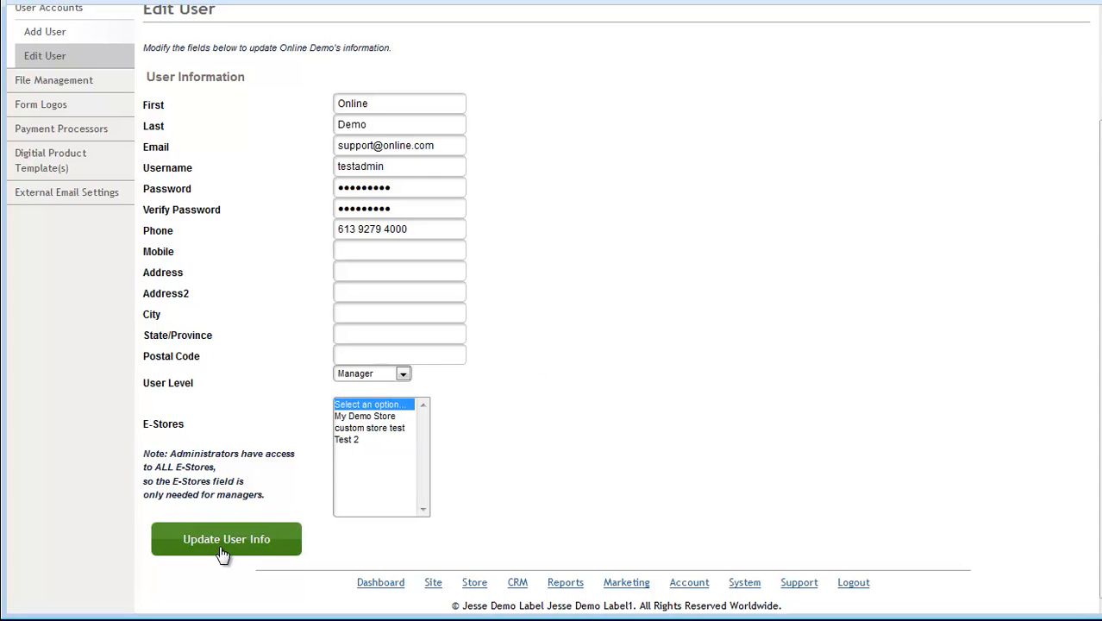
click(402, 373)
click(398, 383)
click(209, 548)
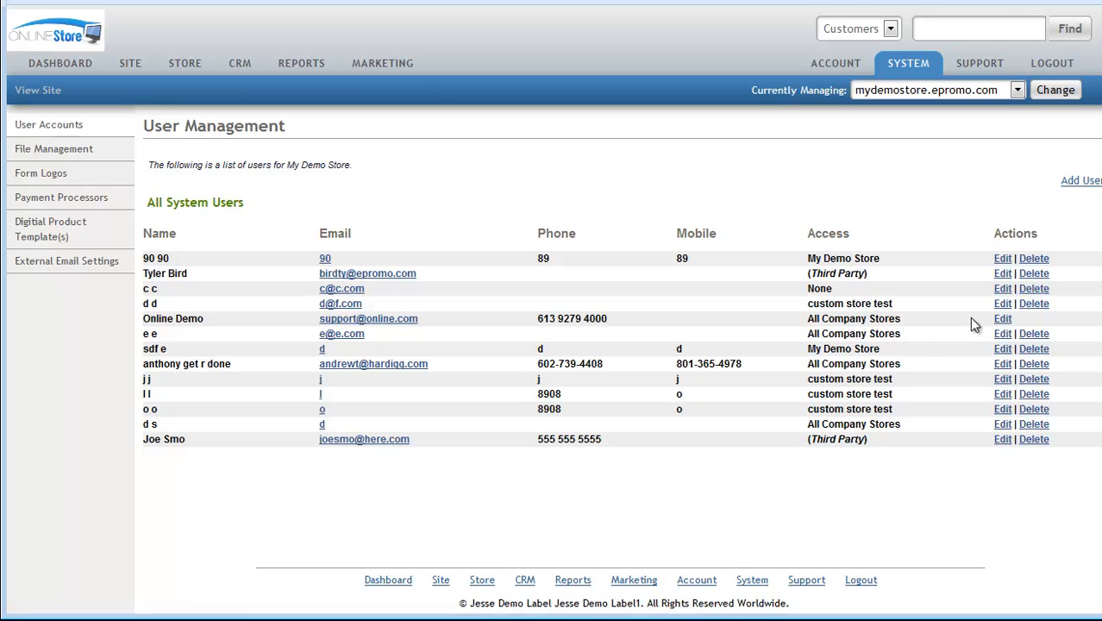
click(1002, 319)
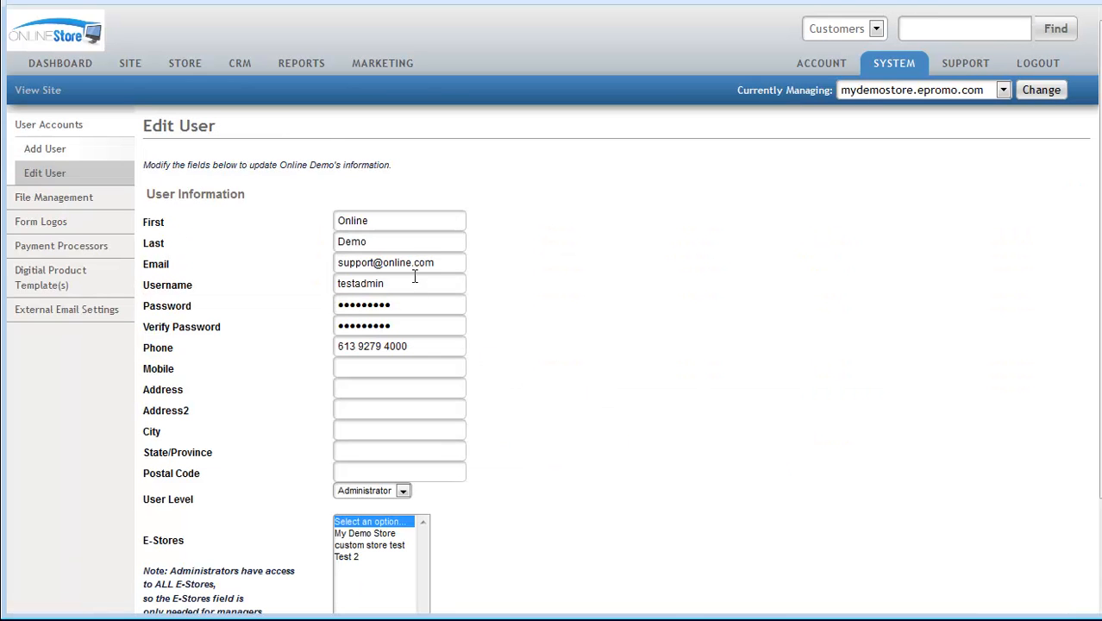
drag(431, 262, 332, 261)
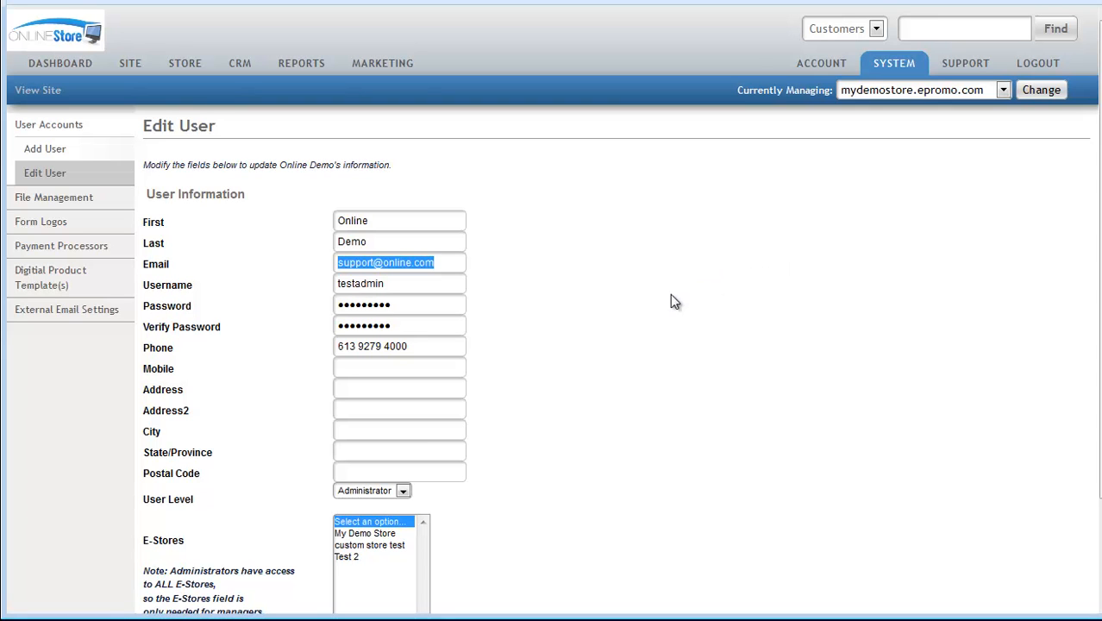
click(592, 276)
drag(443, 262, 315, 269)
click(894, 63)
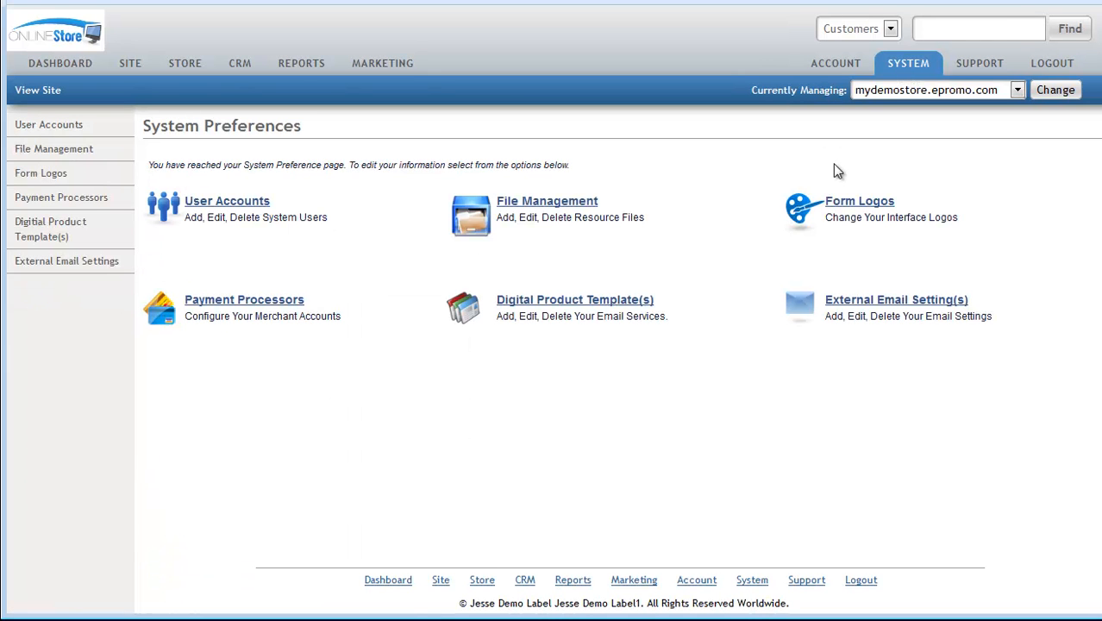
click(235, 204)
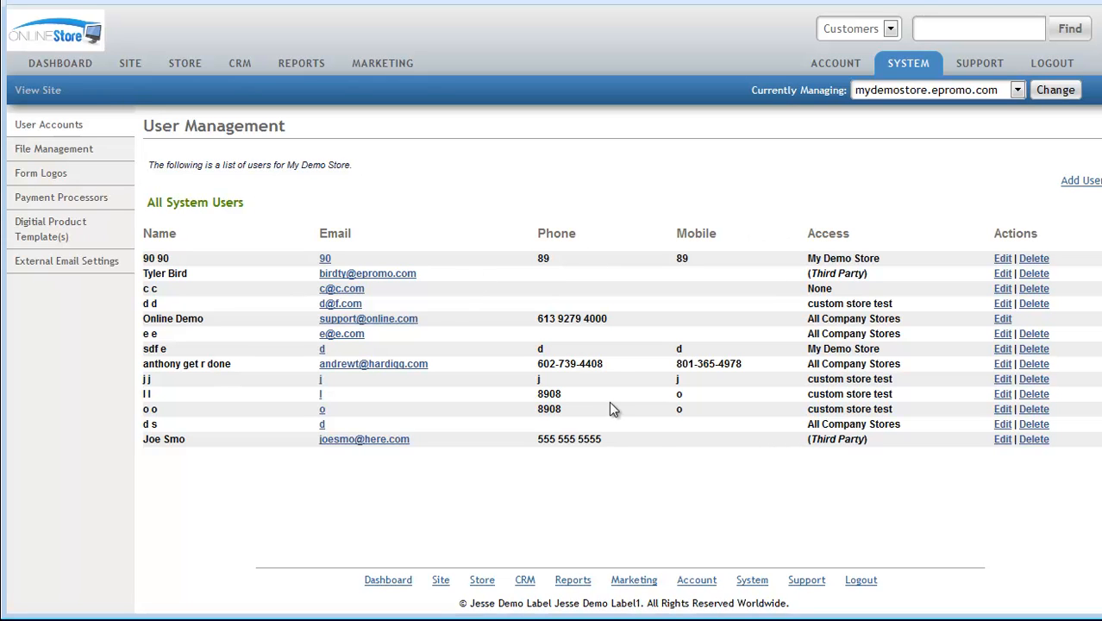
- On the Add User form, try User Level Manager/Third Party and stores My Demo Store and Test 2
click(1078, 187)
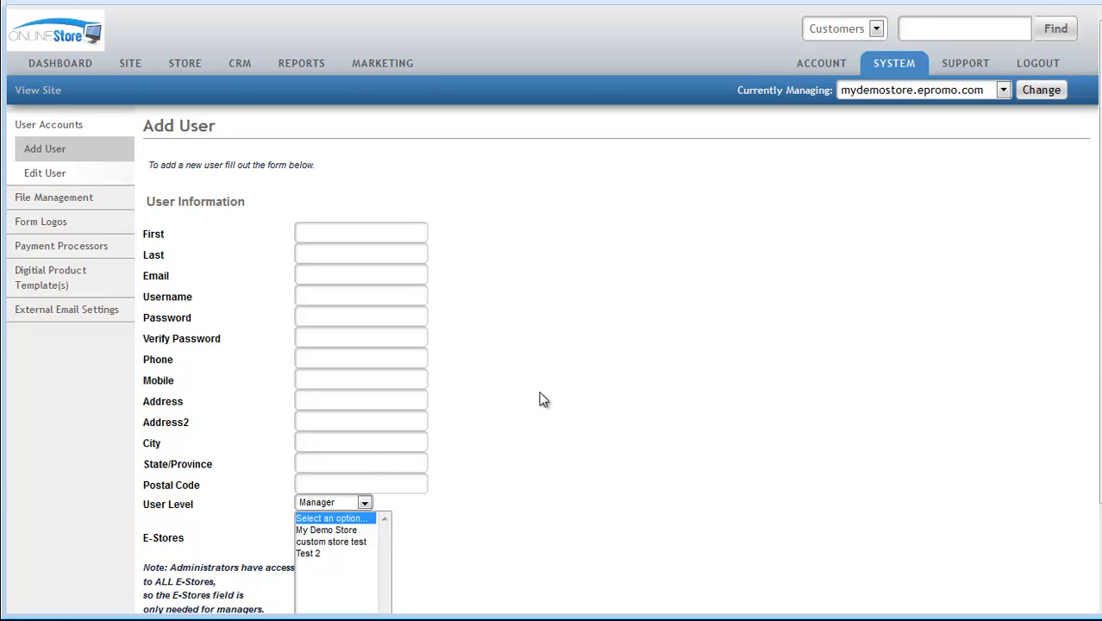
scroll(604, 372, down, 1)
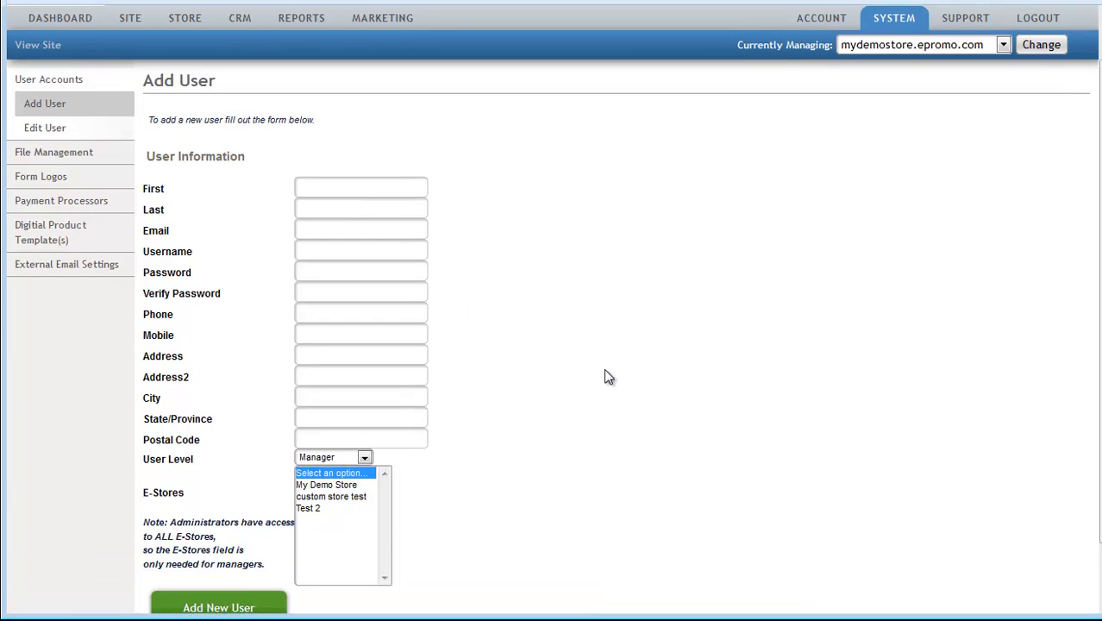
scroll(603, 369, down, 1)
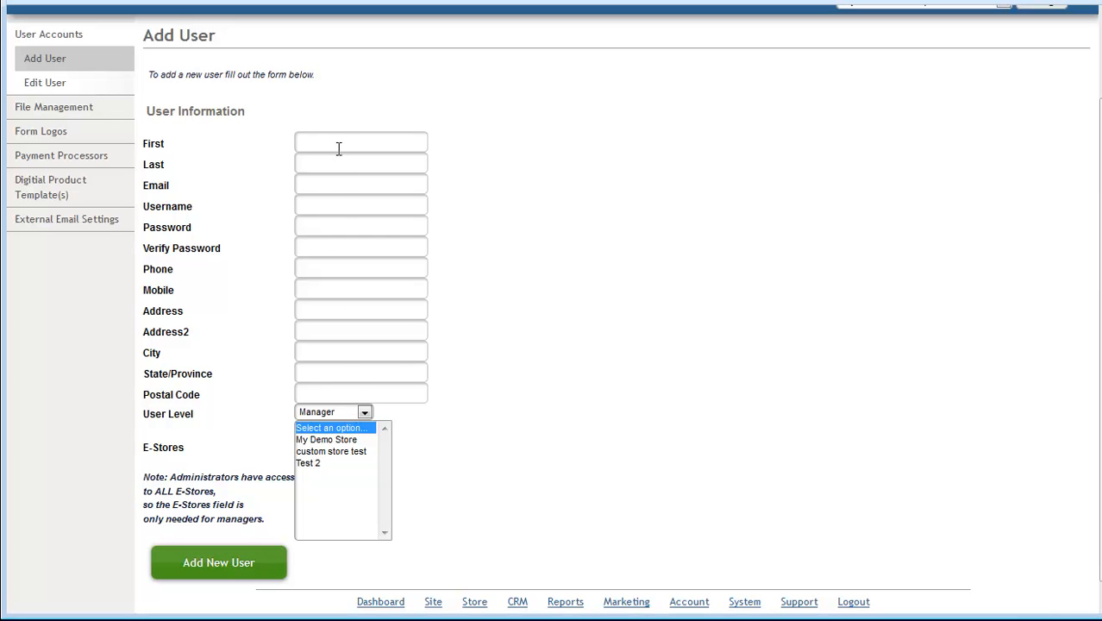
click(365, 413)
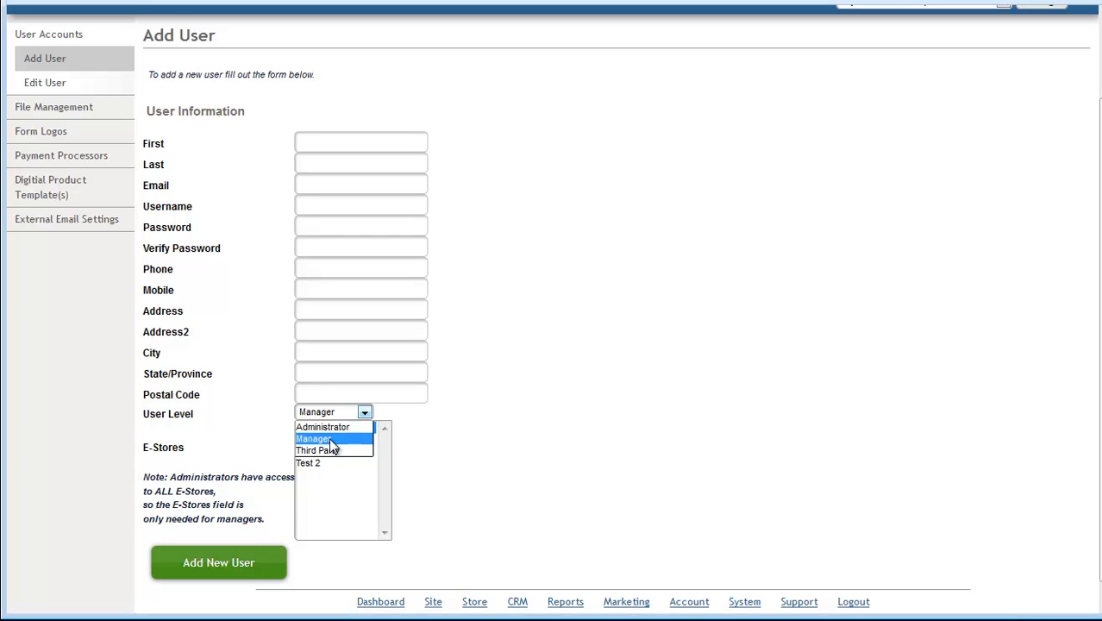
click(332, 440)
click(323, 439)
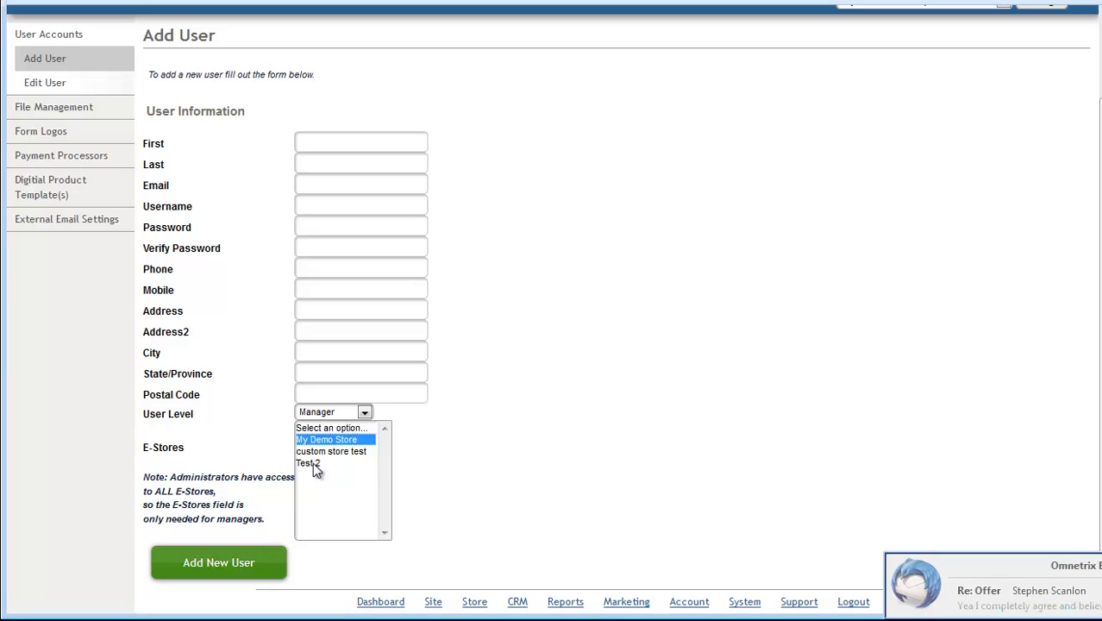
ctrl+click(314, 465)
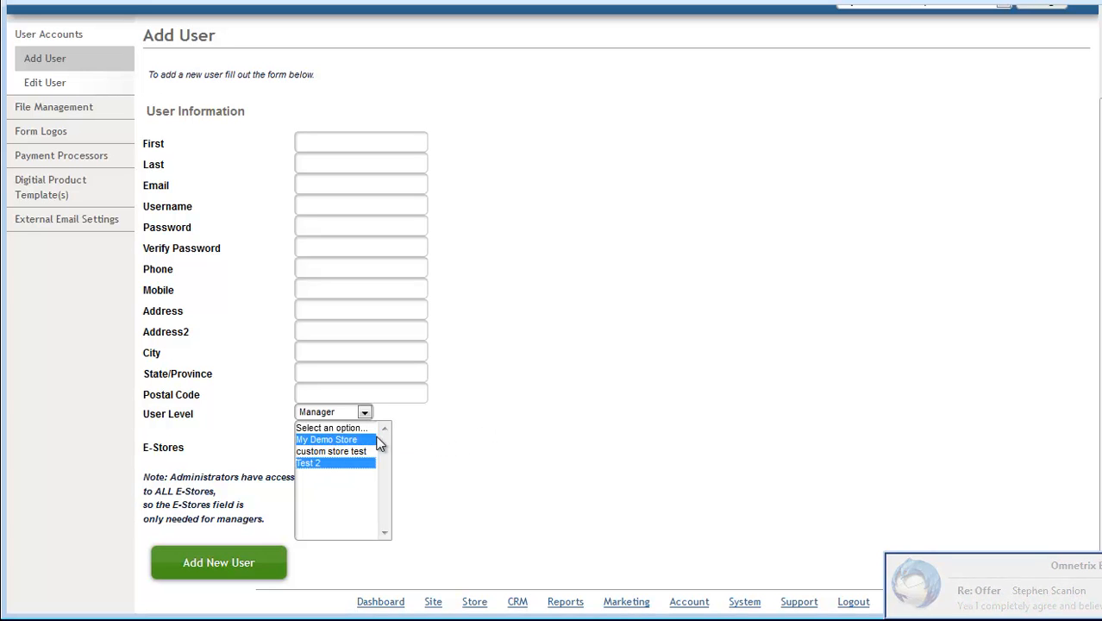
click(335, 413)
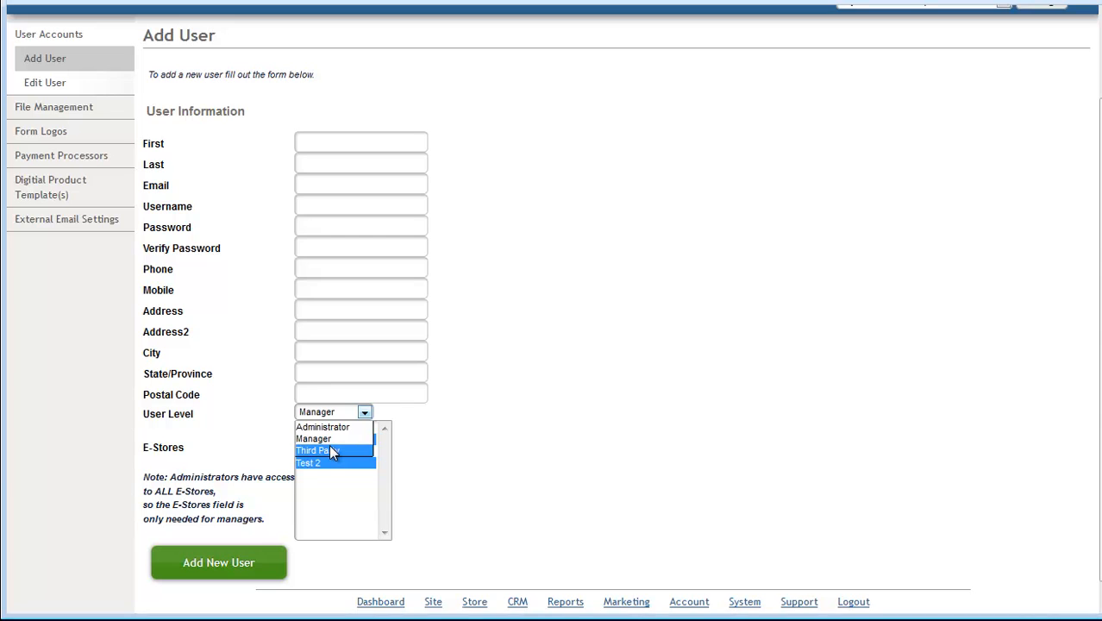
click(330, 448)
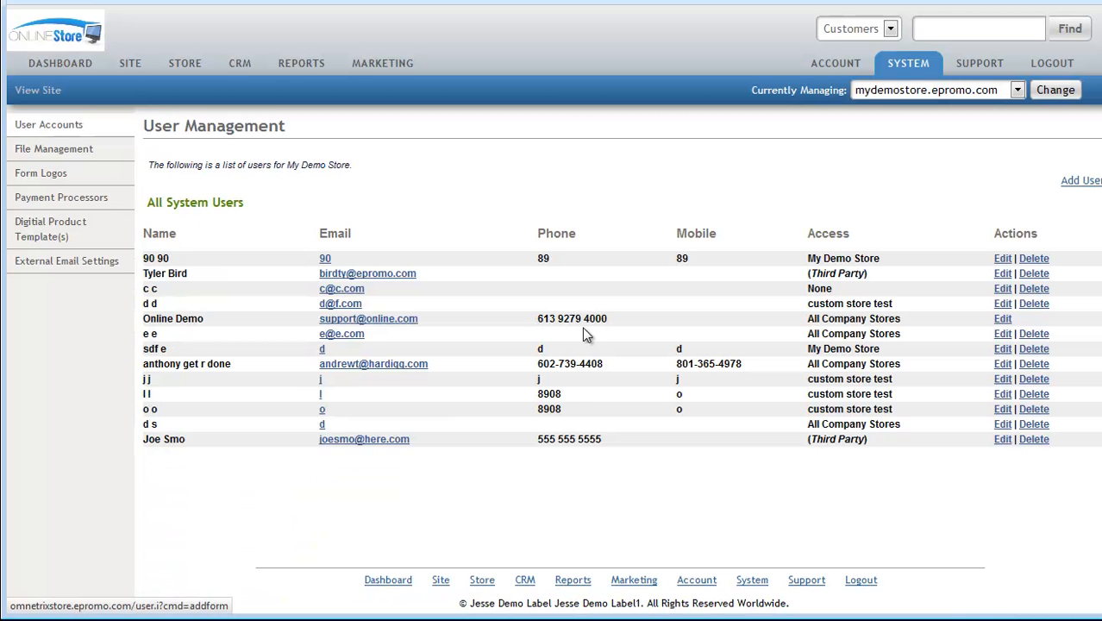
- Edit user 90 90 and change its User Level to Third Party
click(1001, 259)
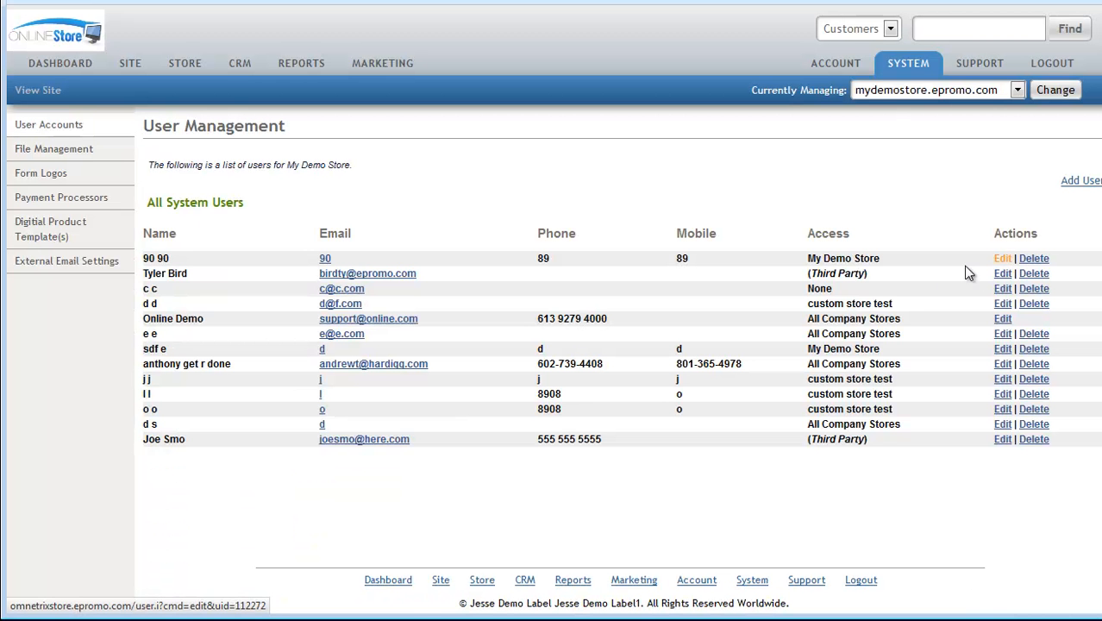
scroll(608, 494, down, 1)
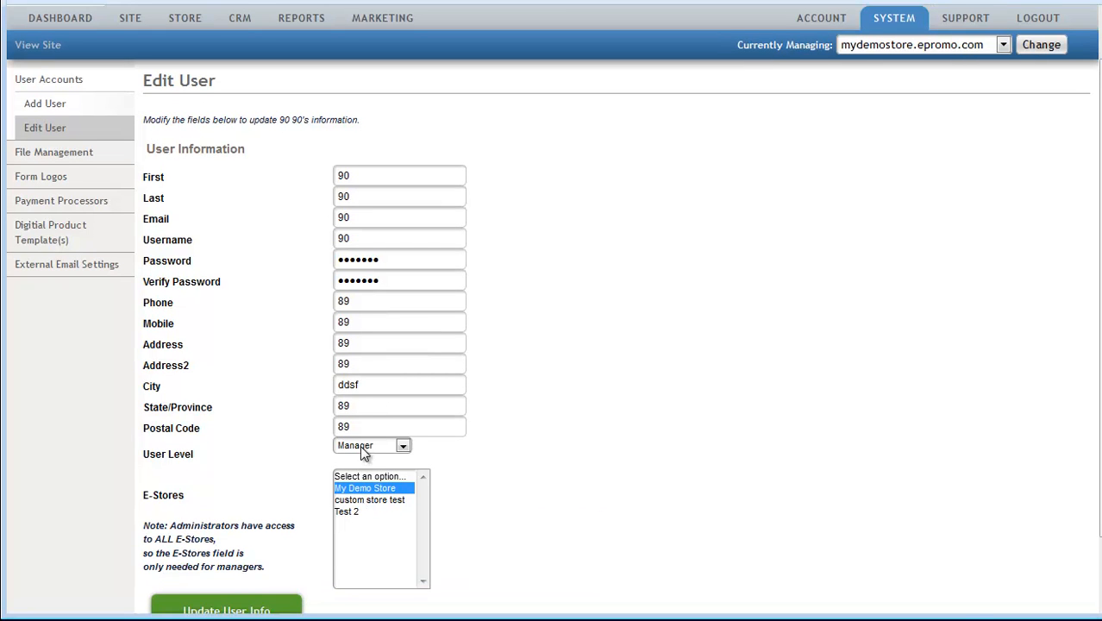
scroll(517, 431, down, 1)
click(392, 402)
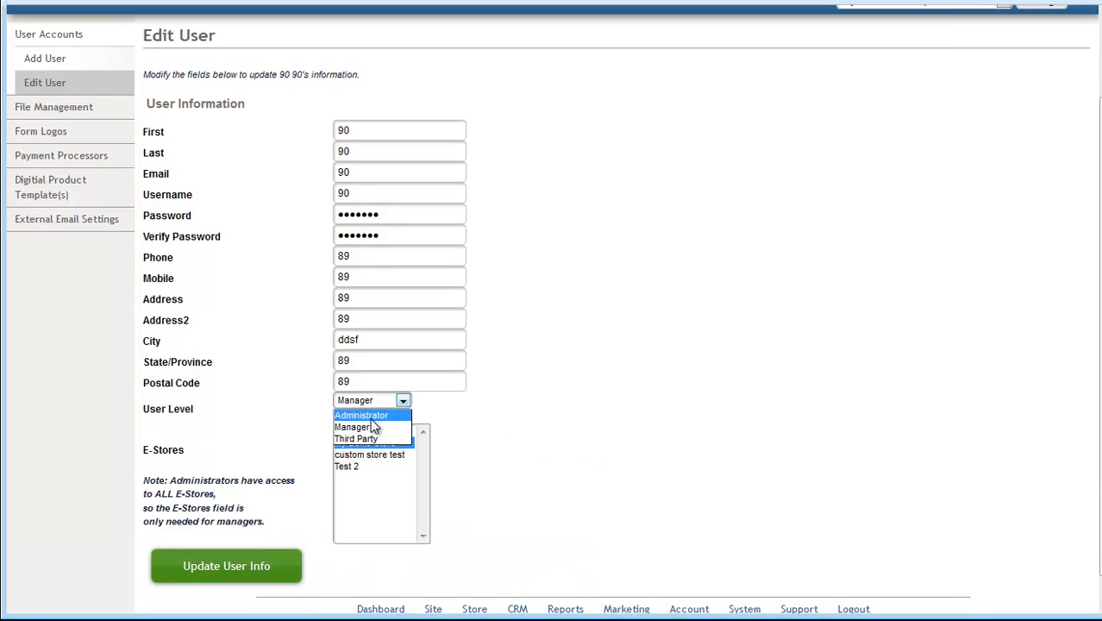
click(357, 438)
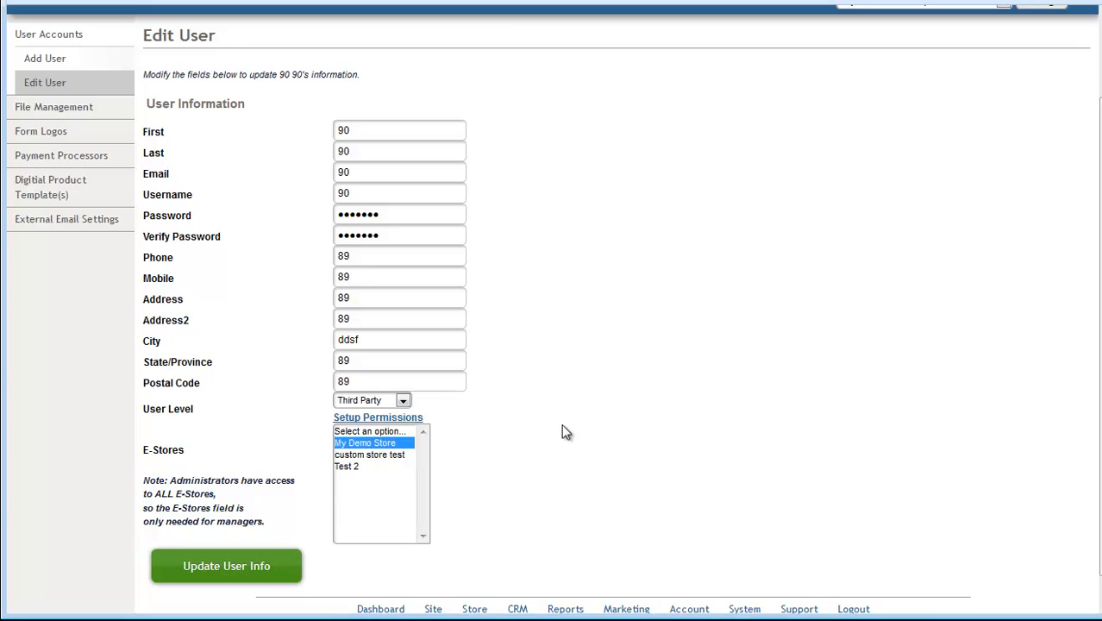
- Set the Third Party permission 'Can edit a product?' to No and update
click(366, 419)
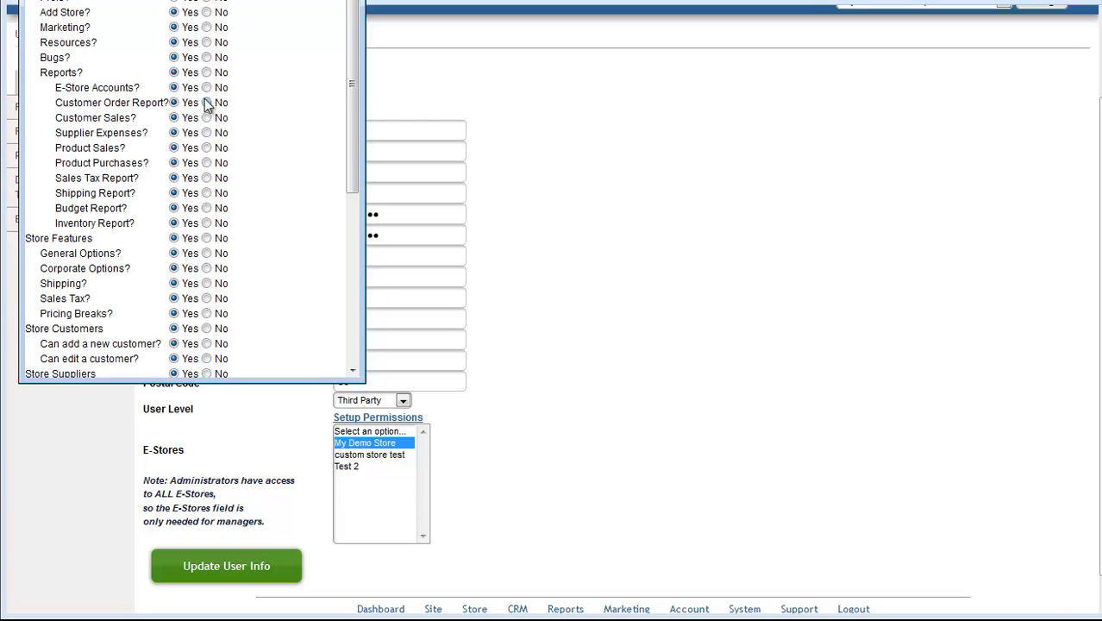
scroll(216, 141, down, 1)
scroll(241, 146, up, 1)
scroll(147, 260, down, 8)
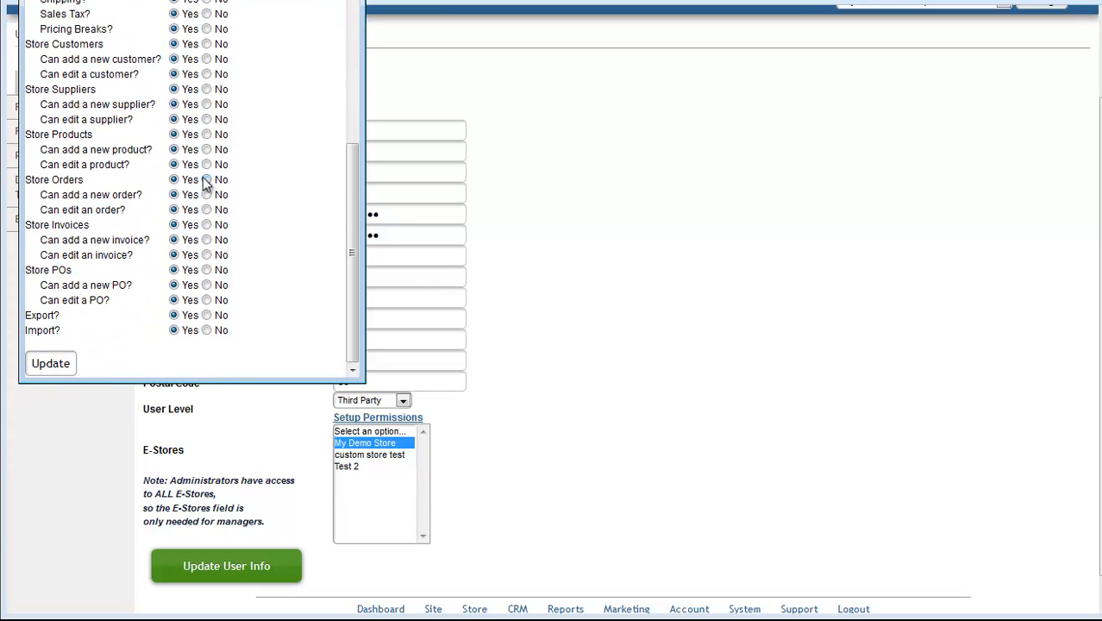
scroll(207, 172, up, 6)
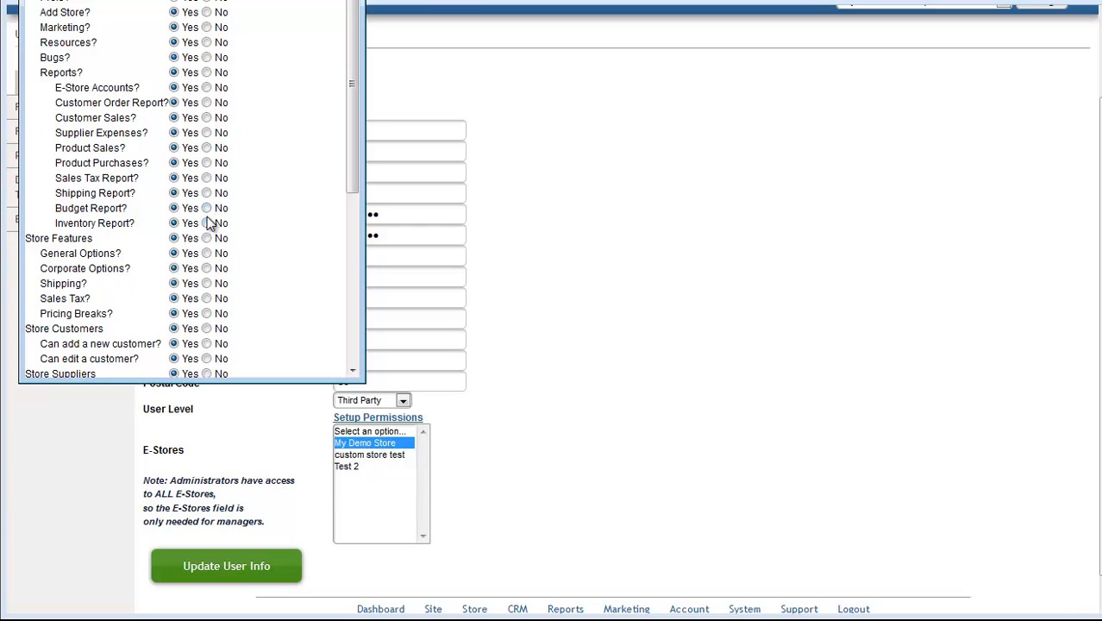
scroll(172, 314, down, 6)
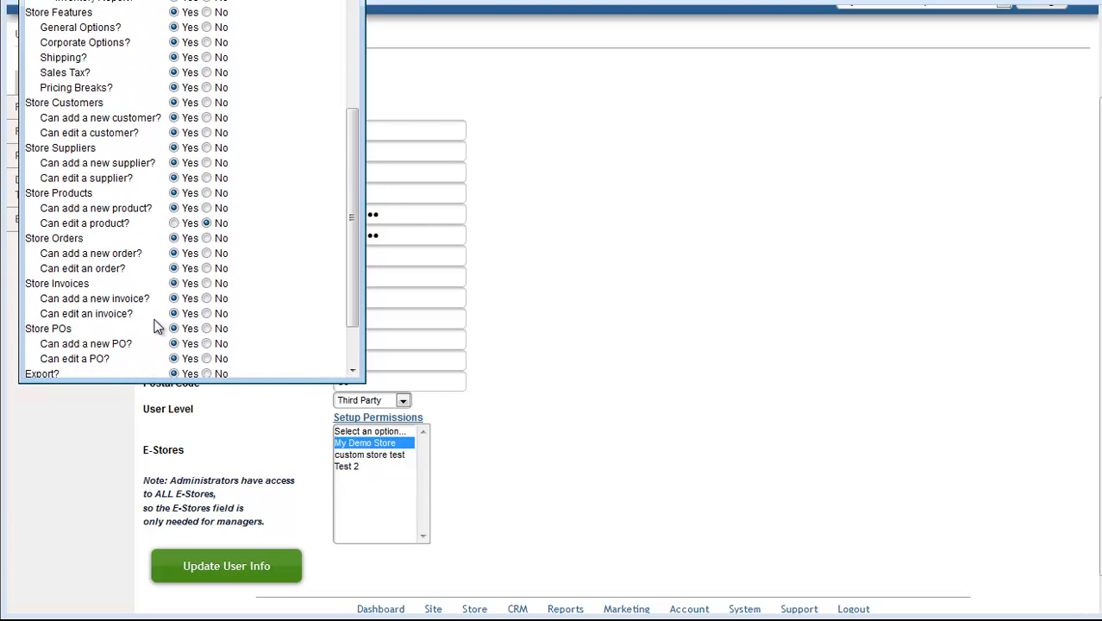
click(51, 366)
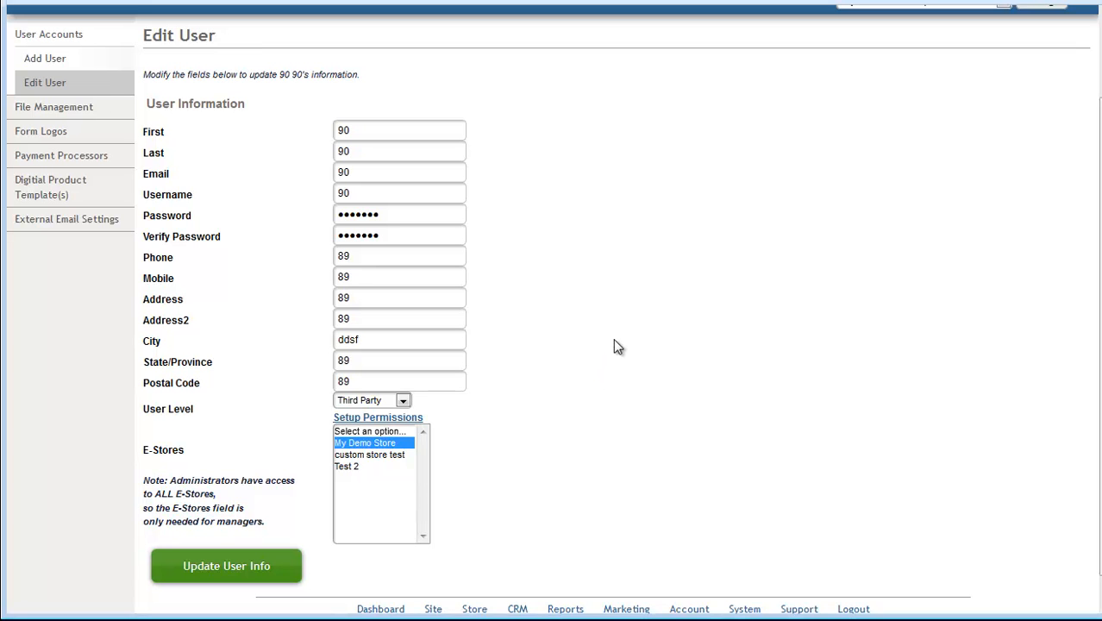
scroll(592, 300, up, 2)
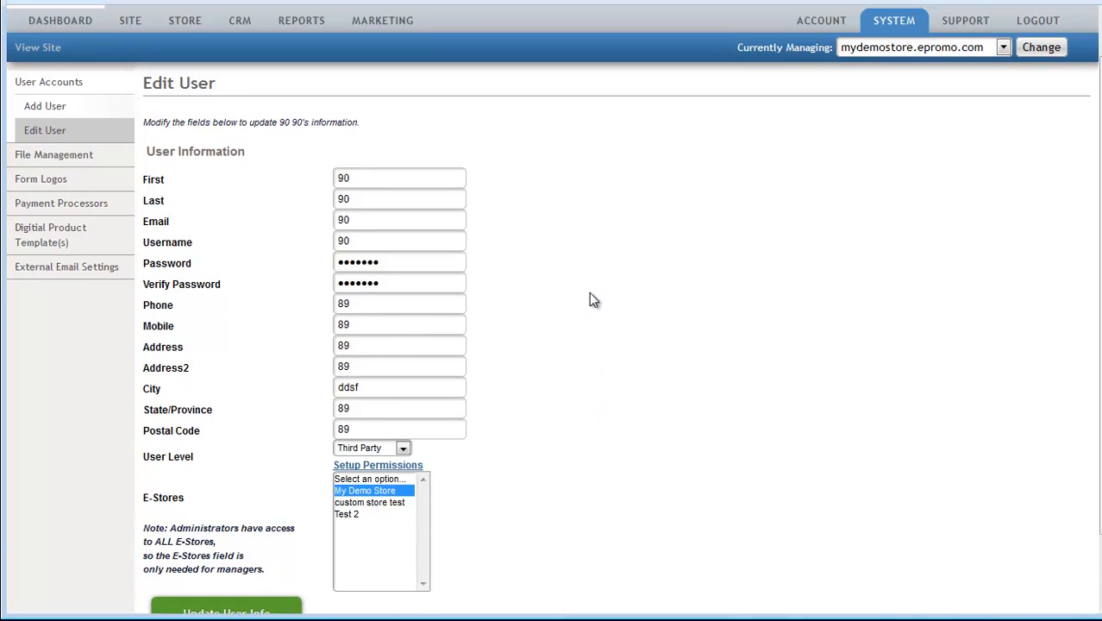
- Delete user o o from User Accounts, then visit Support and return to the Dashboard
click(882, 66)
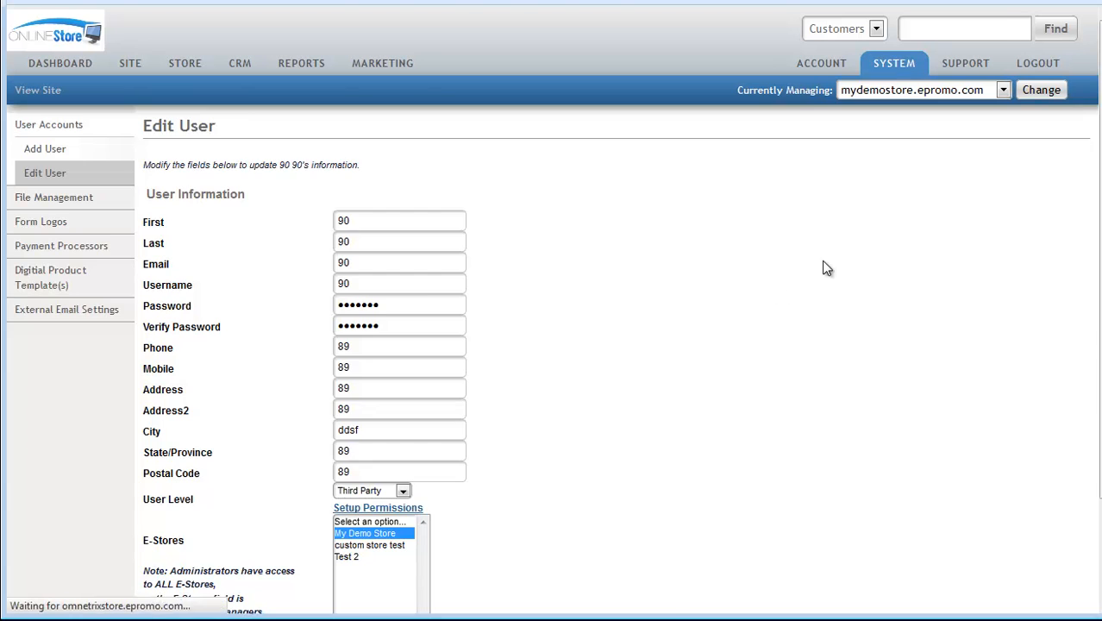
click(219, 203)
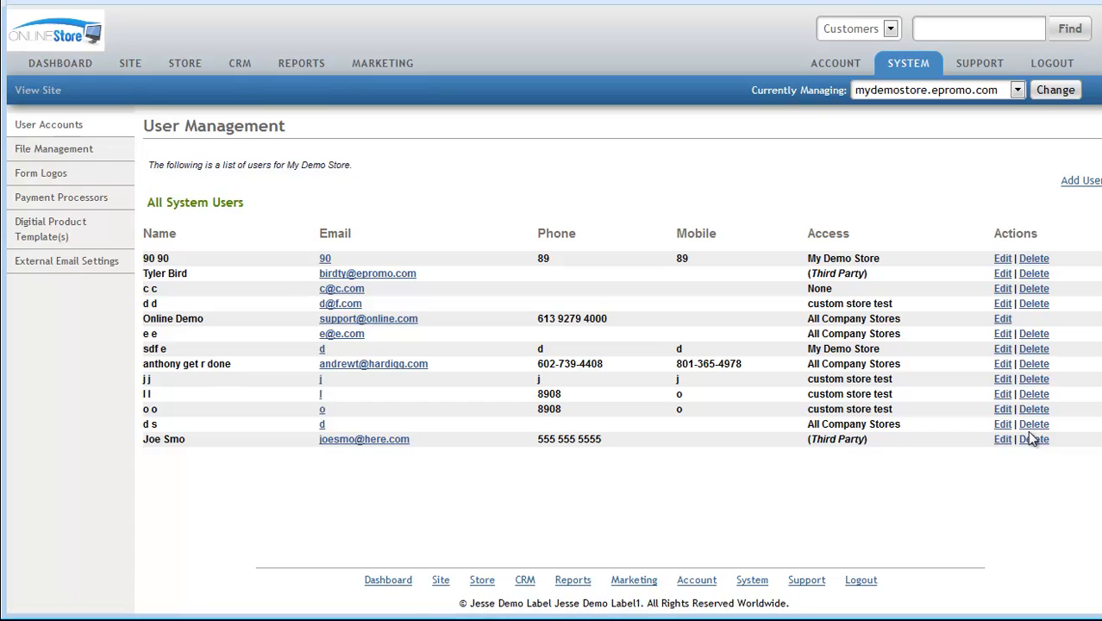
click(1032, 409)
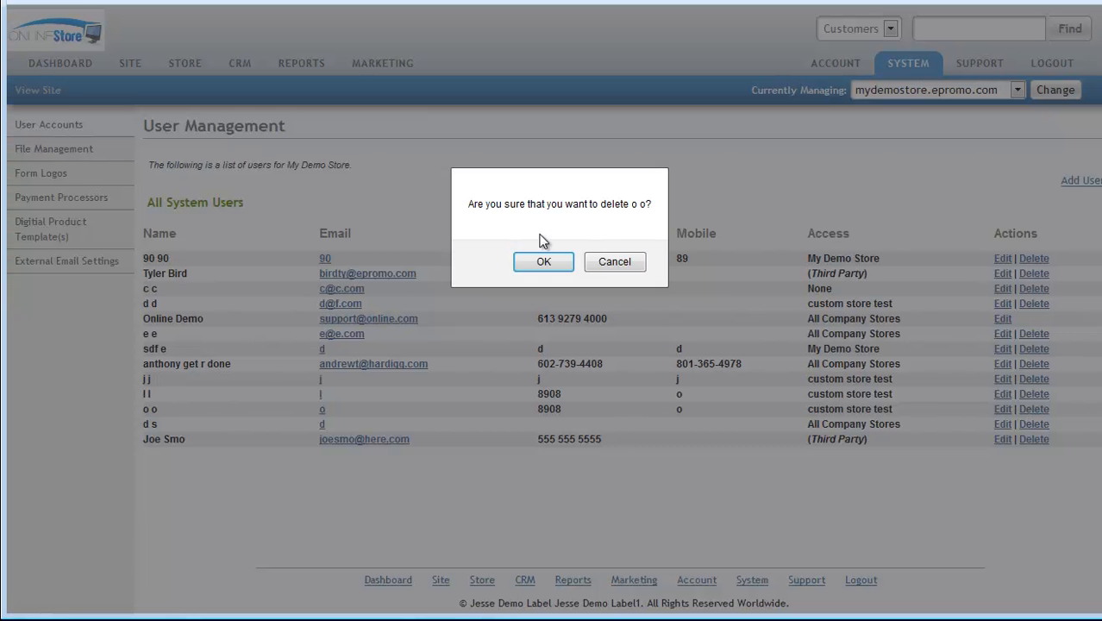
click(524, 268)
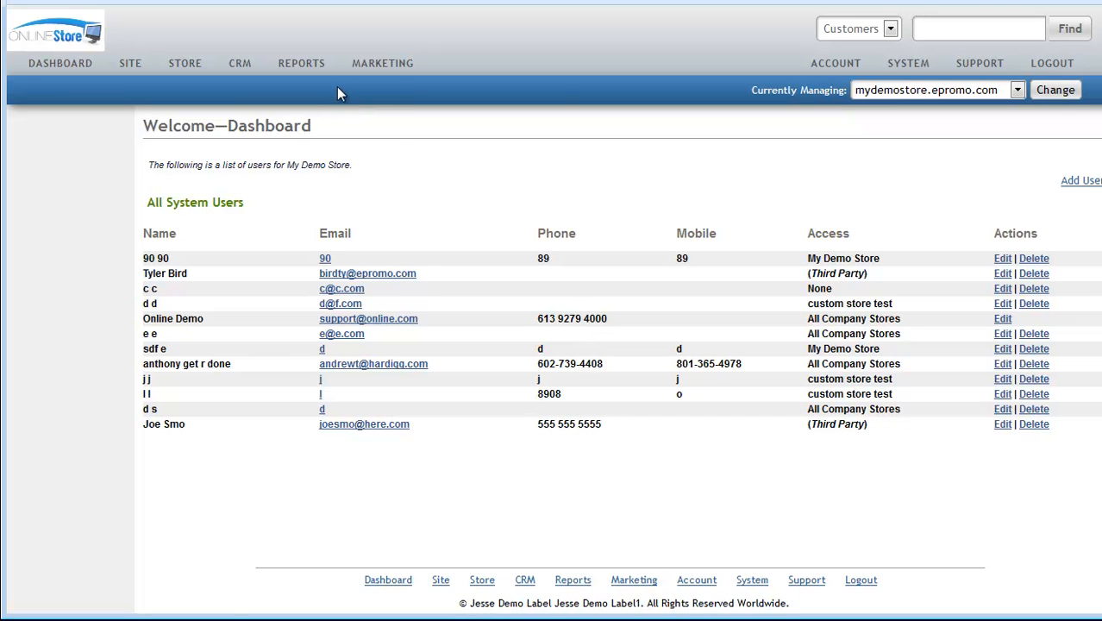
click(966, 64)
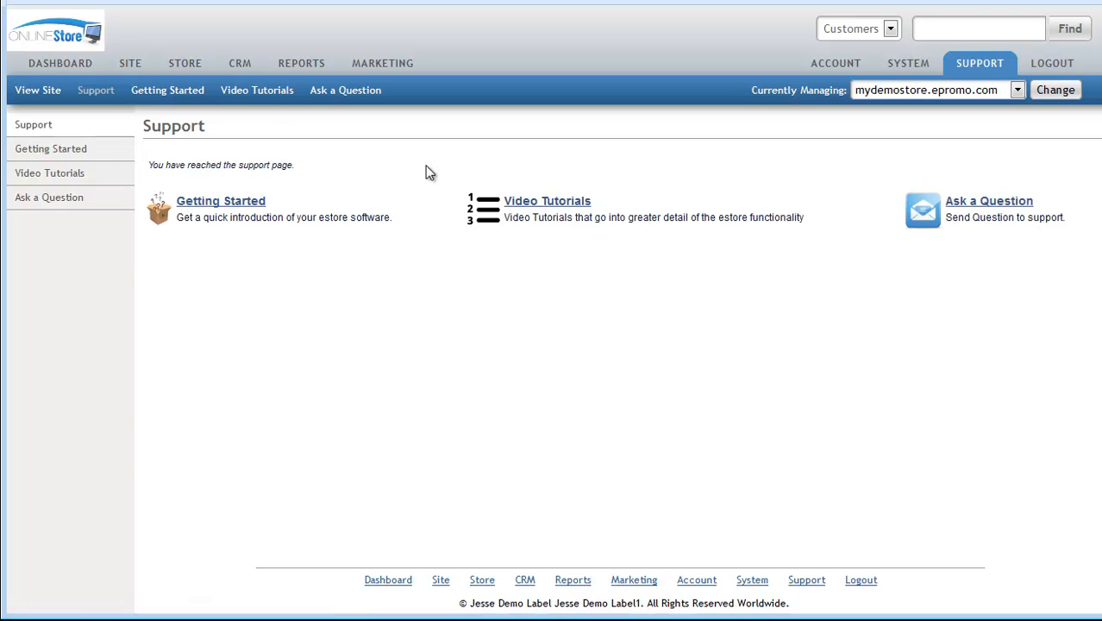
click(39, 72)
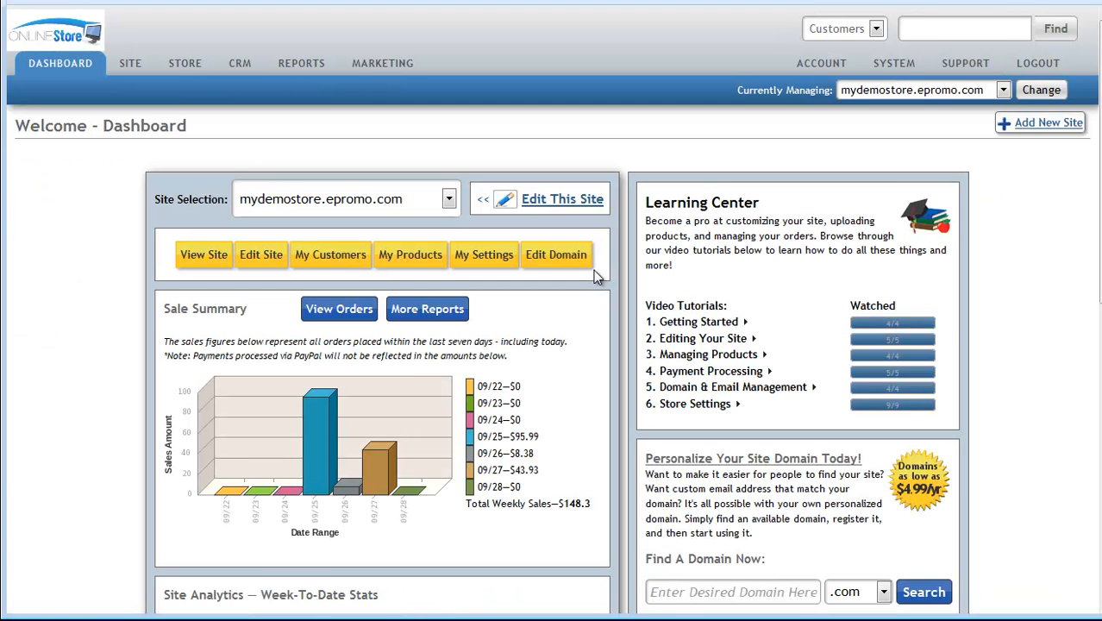